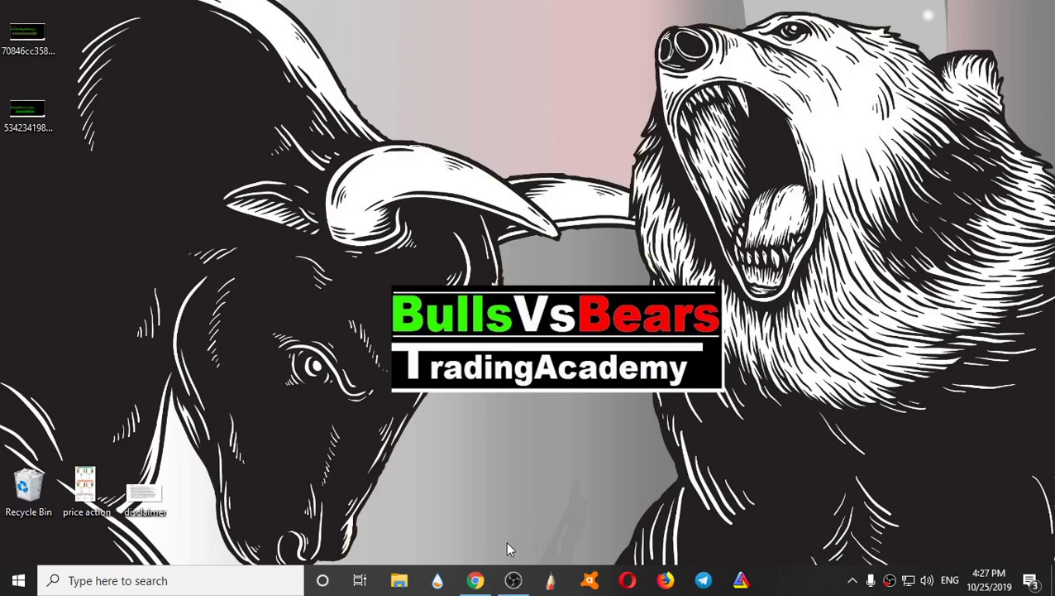
# Step: Restore the browser window showing the NIFTY50 5-minute chart with its green zones
pyautogui.click(477, 581)
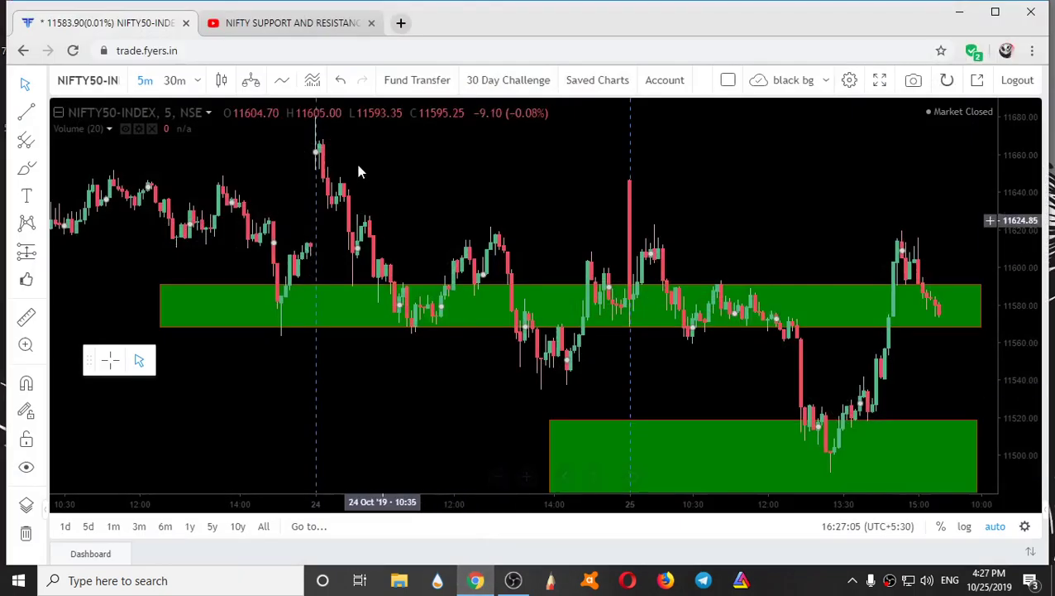
# Step: Go to the YouTube tab and scroll to the 25-October-2019 NIFTY analysis video's description
pyautogui.click(320, 30)
pyautogui.scroll(-3, 349, 158)
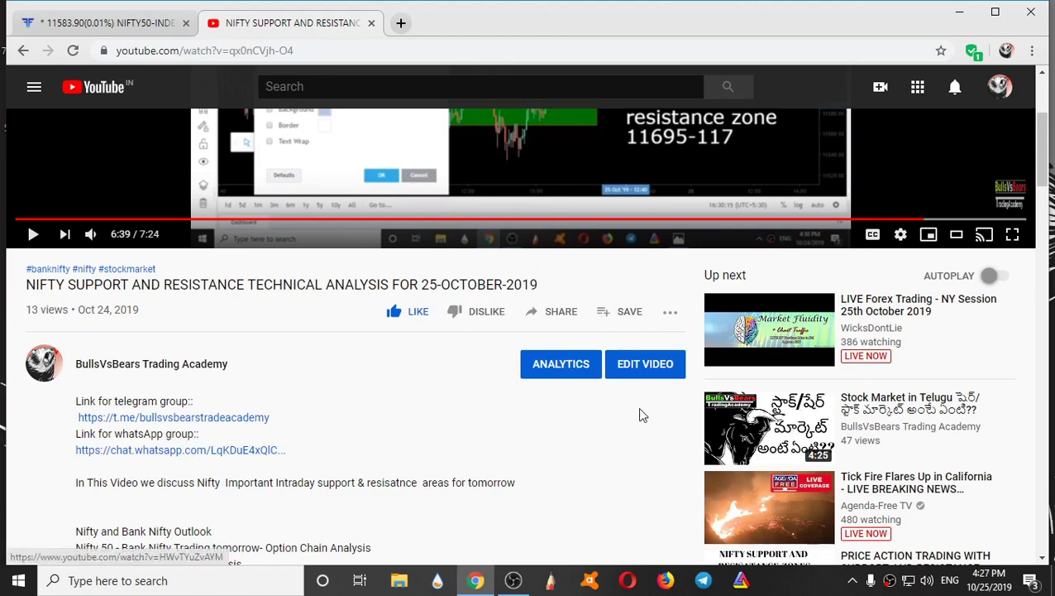
# Step: Review the paused video frame listing support zones 11590/11568 and 11518/11475
pyautogui.scroll(1, 641, 414)
pyautogui.scroll(1, 808, 368)
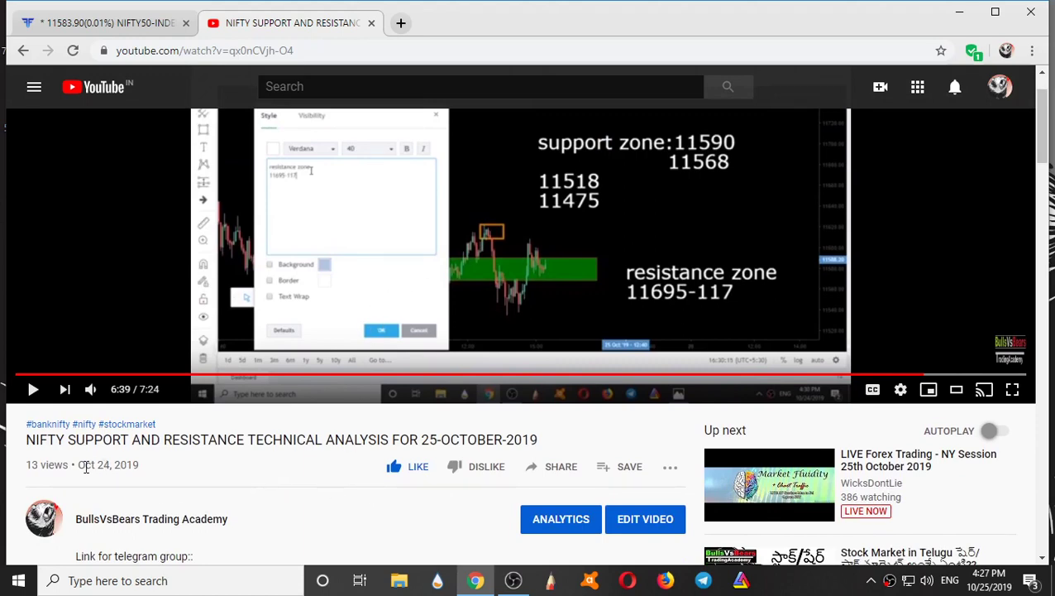
pyautogui.moveTo(79, 466); pyautogui.dragTo(151, 466)
pyautogui.click(165, 467)
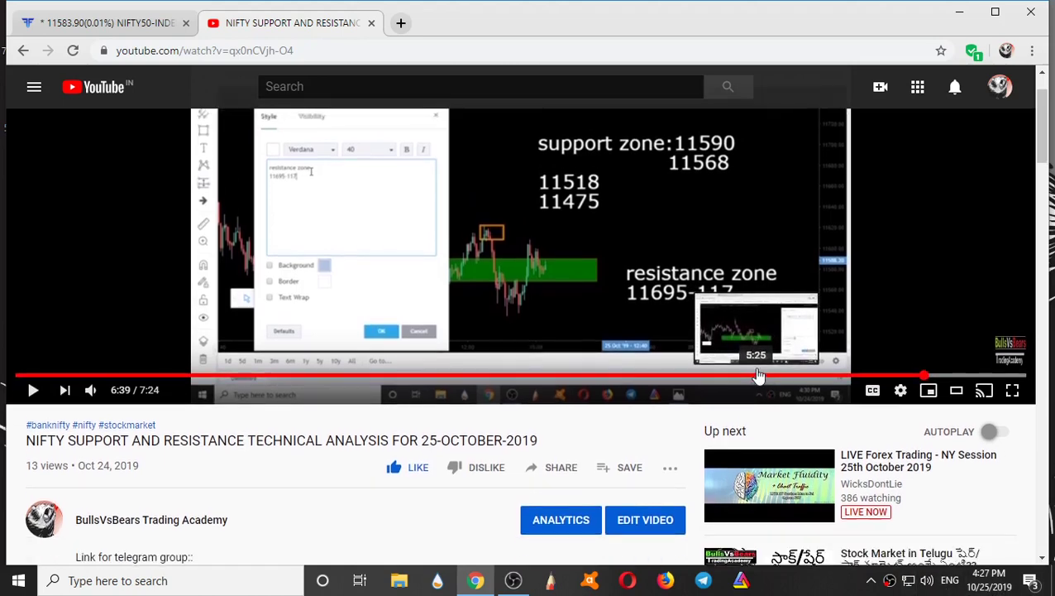
pyautogui.scroll(-1, 703, 339)
pyautogui.scroll(2, 646, 265)
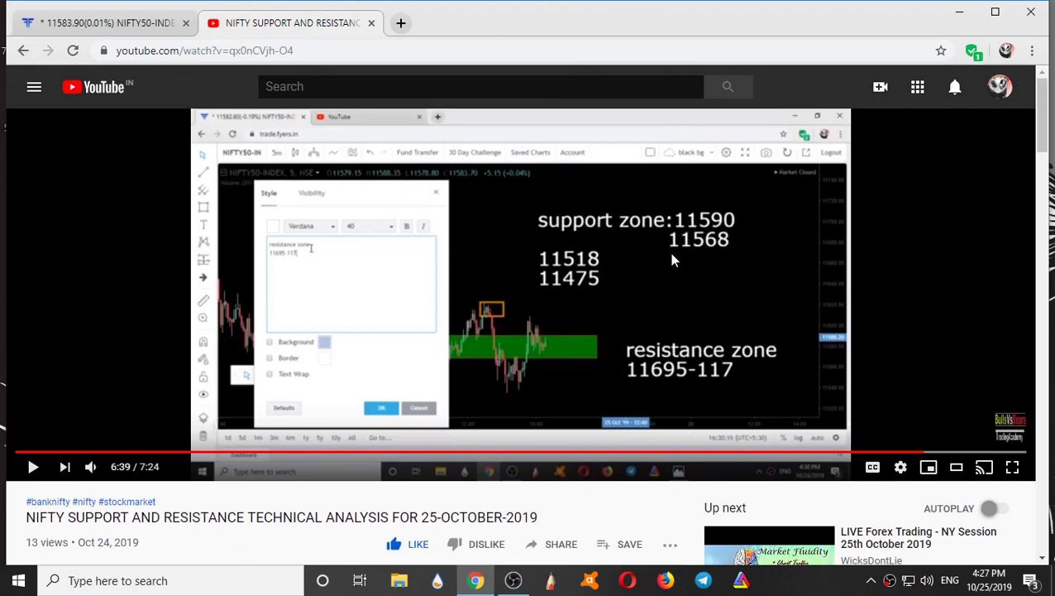
# Step: Back on the chart, read the price levels of the upper and lower green zones
pyautogui.click(99, 22)
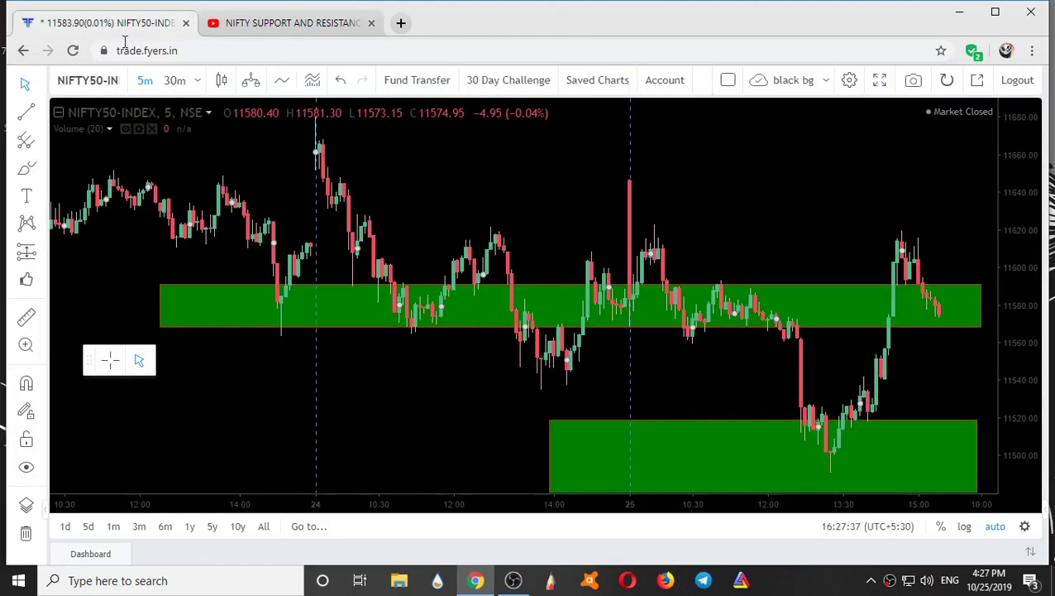
pyautogui.click(631, 331)
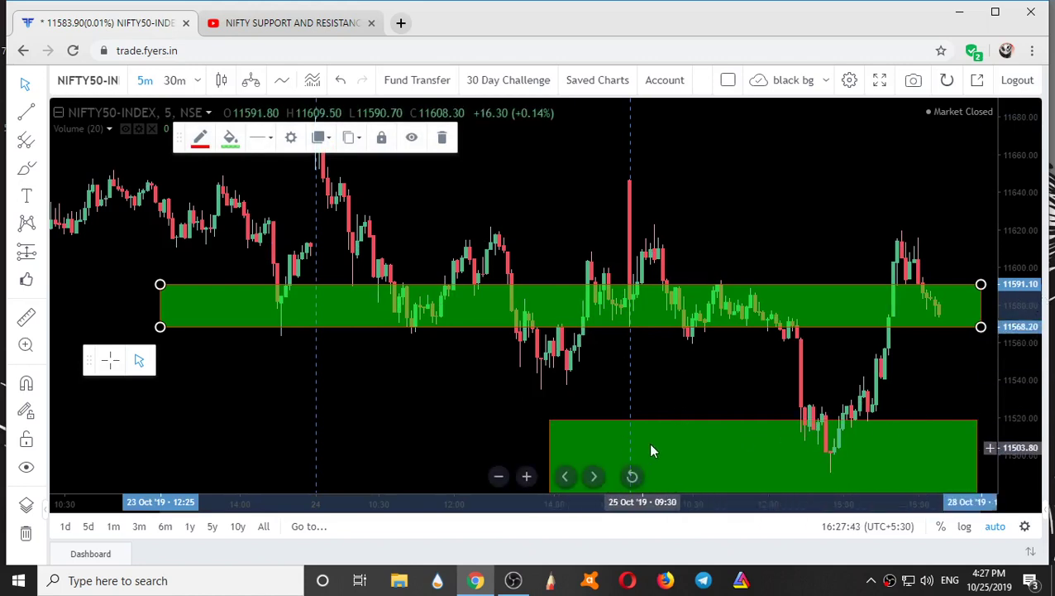
pyautogui.click(682, 428)
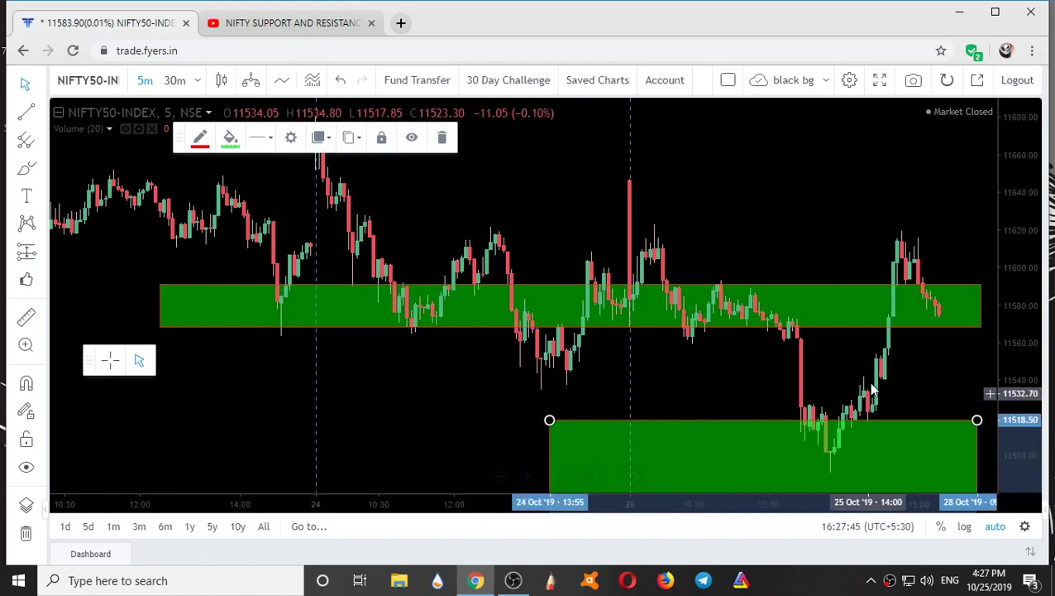
# Step: Compress the price scale so the 11518–11476 zone fits fully, and compare it with the video
pyautogui.moveTo(873, 389)
pyautogui.mouseDown()
pyautogui.moveTo(802, 251)
pyautogui.moveTo(852, 253)
pyautogui.mouseUp()
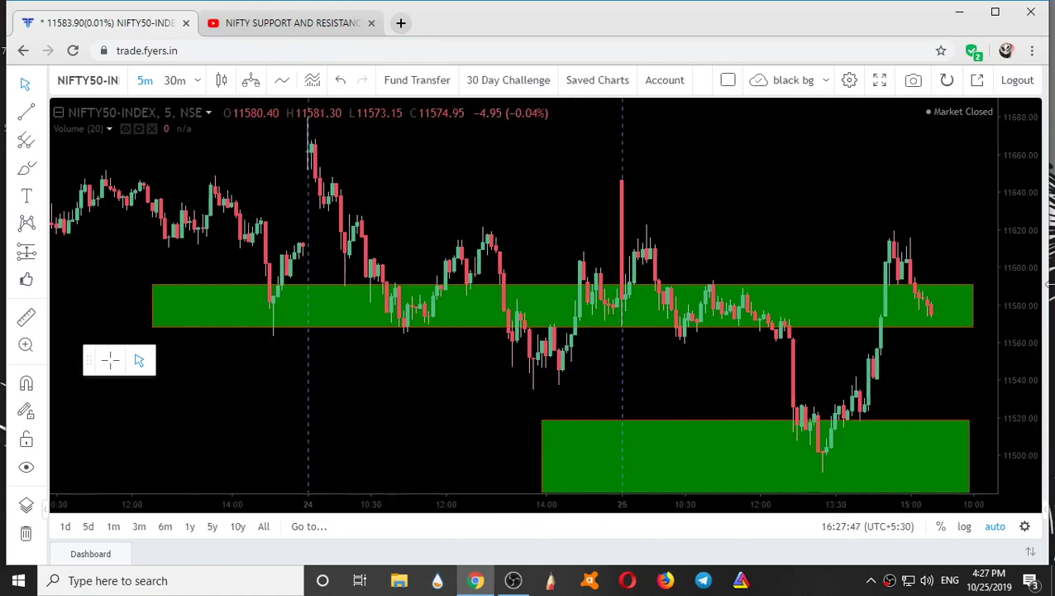
pyautogui.moveTo(1029, 269); pyautogui.dragTo(1031, 342)
pyautogui.click(895, 400)
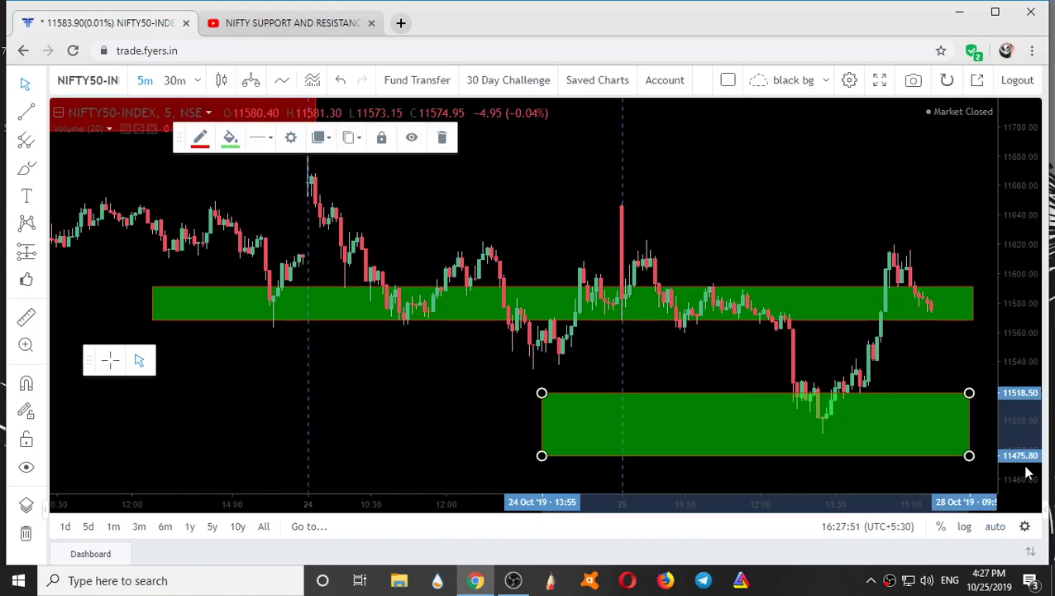
pyautogui.click(236, 16)
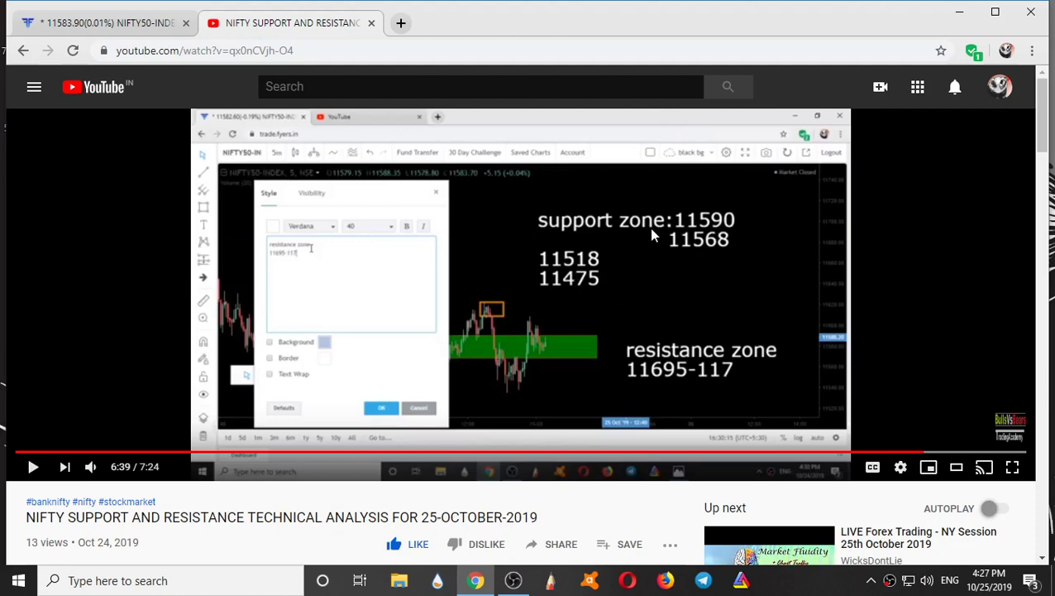
pyautogui.click(80, 22)
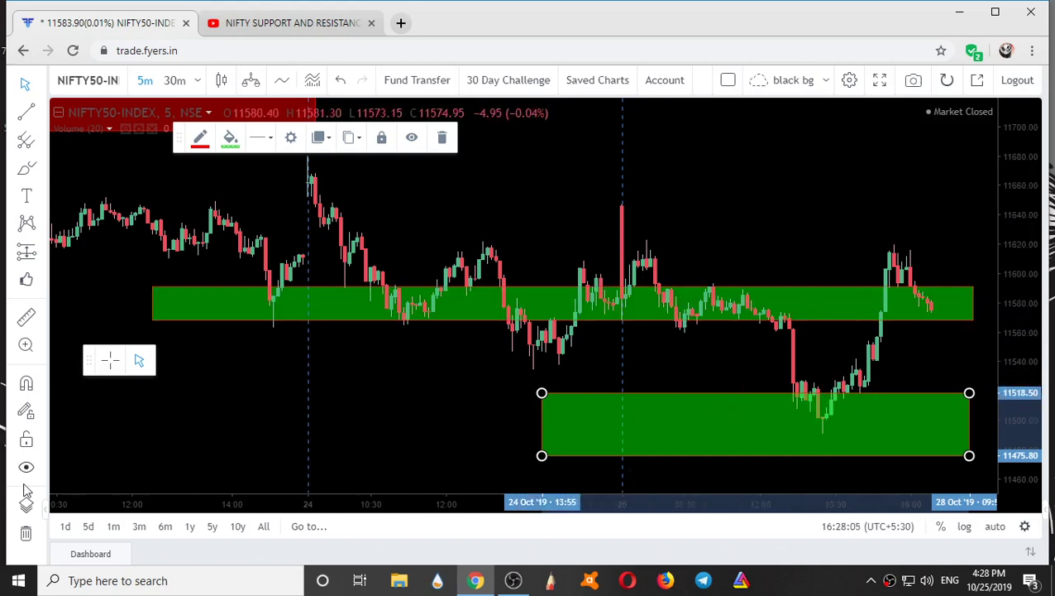
pyautogui.click(28, 468)
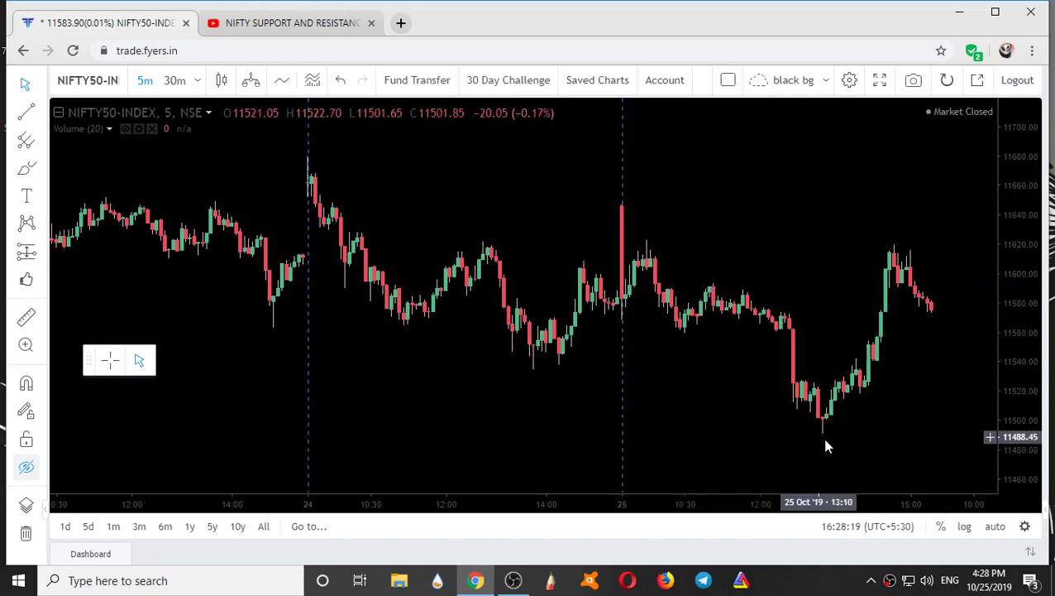
pyautogui.click(28, 471)
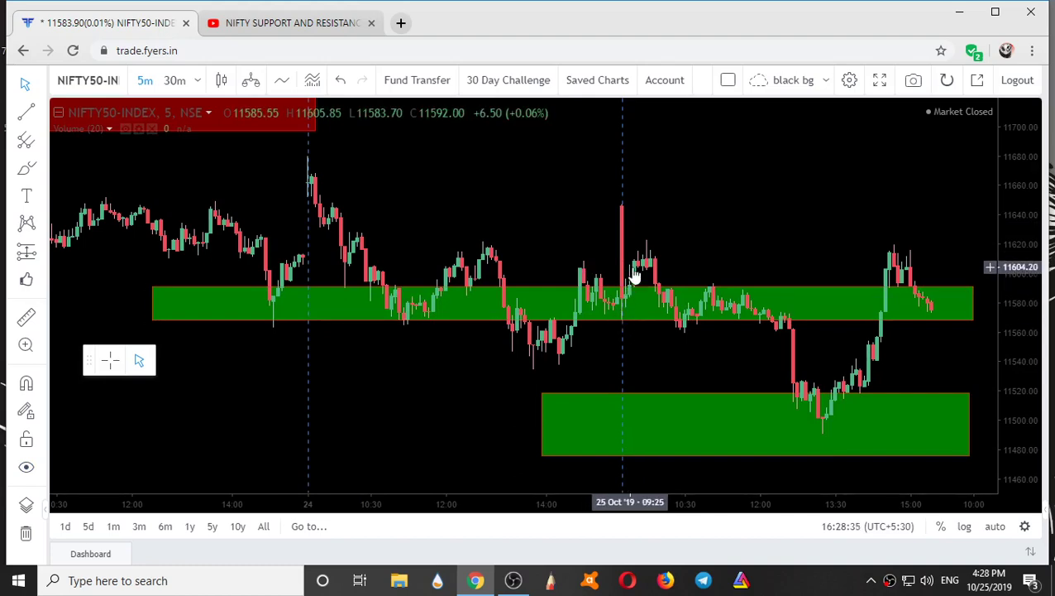
# Step: Zoom in on the 24–25 October candles so both green zones fill the view
pyautogui.scroll(3, 631, 275)
pyautogui.hscroll(-3, 617, 269)
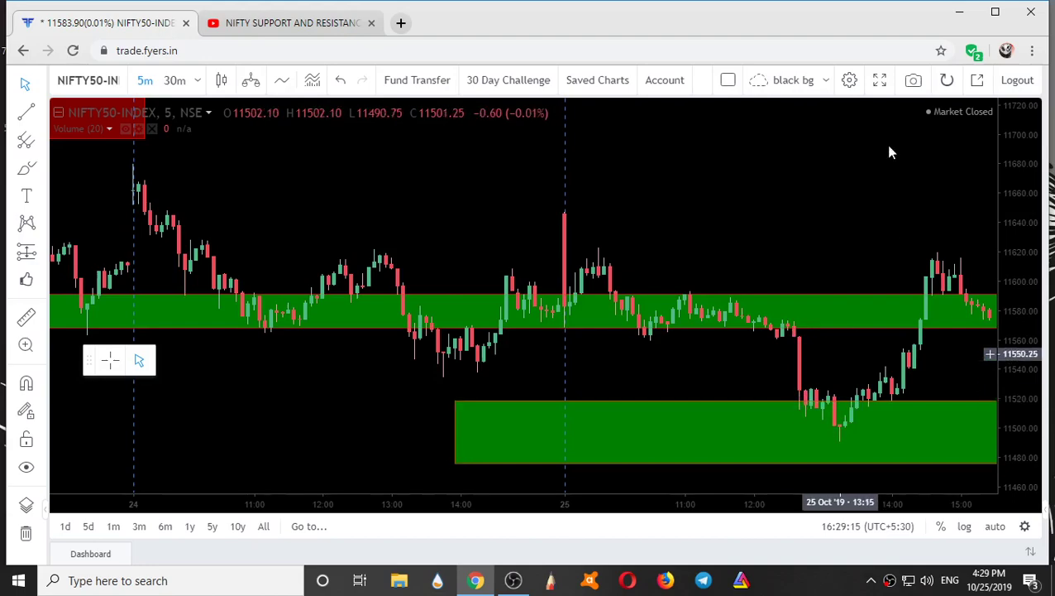
# Step: Zoom into the latest candles and pan to show the previous session beside both zones
pyautogui.click(960, 11)
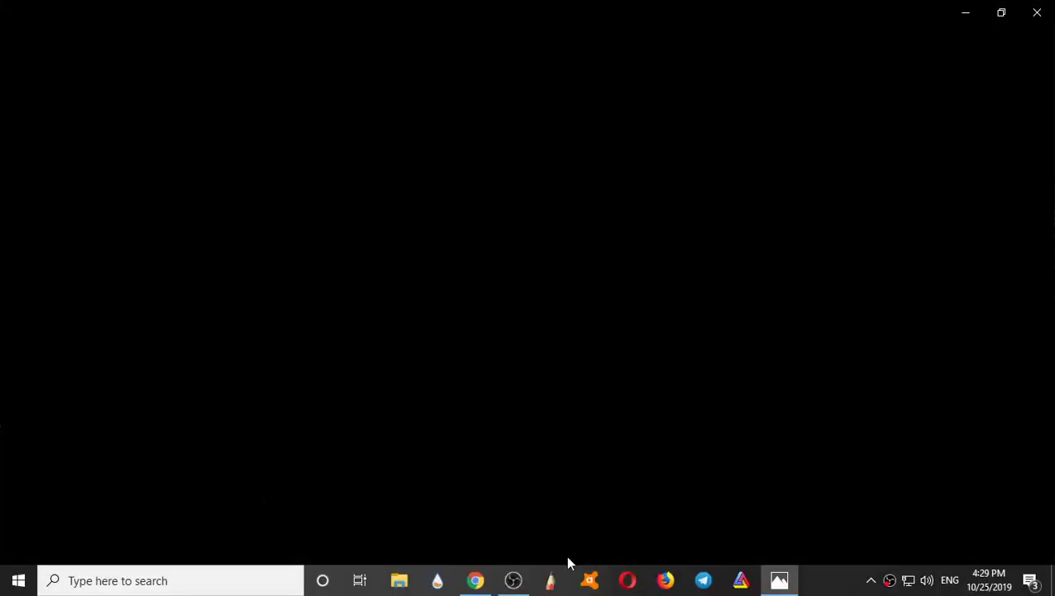
pyautogui.click(475, 583)
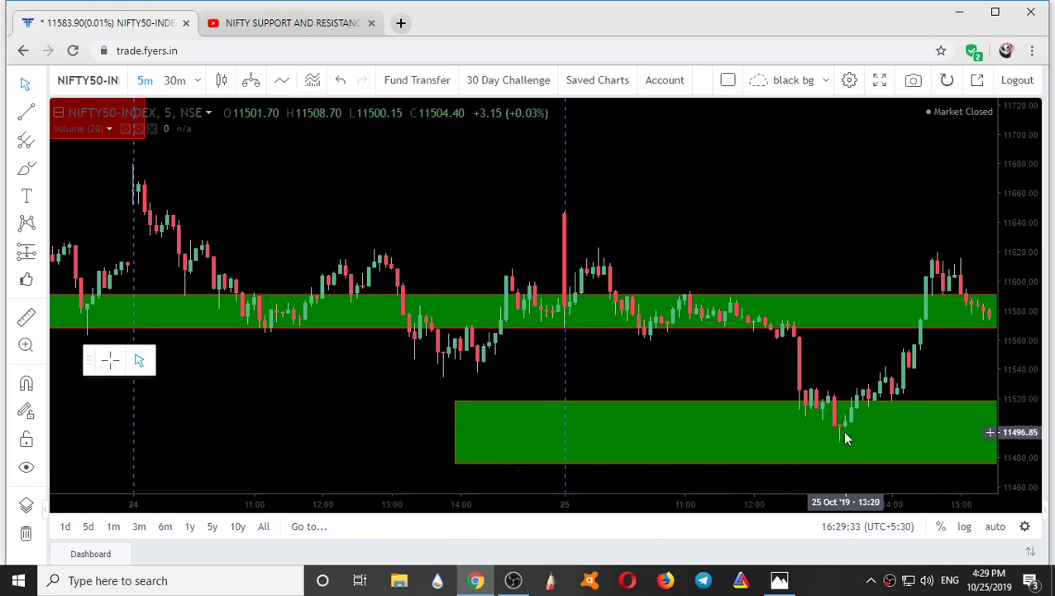
pyautogui.scroll(3, 844, 437)
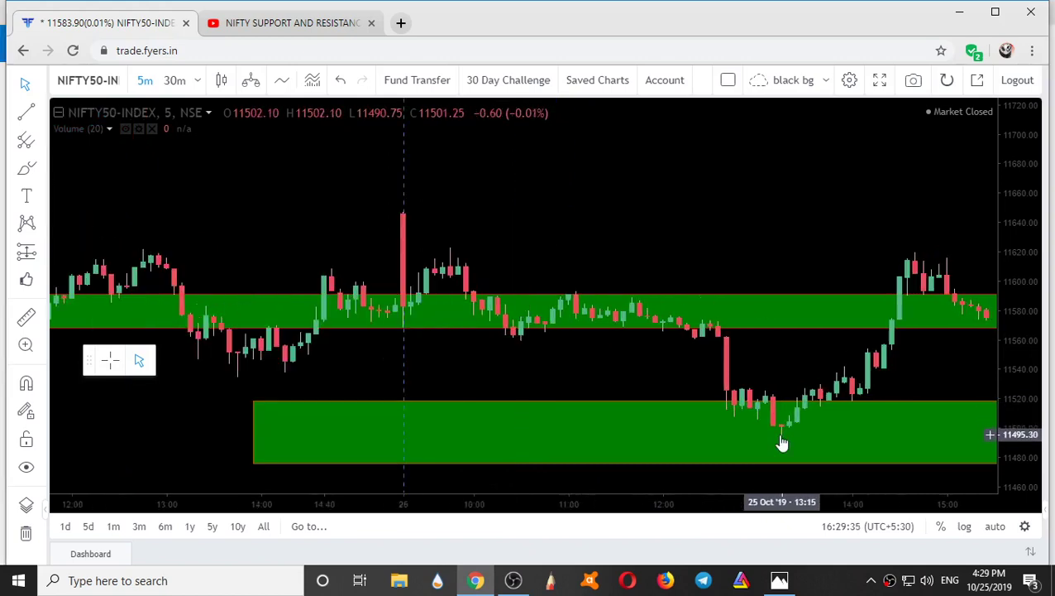
pyautogui.scroll(2, 783, 443)
pyautogui.moveTo(722, 354); pyautogui.dragTo(706, 311)
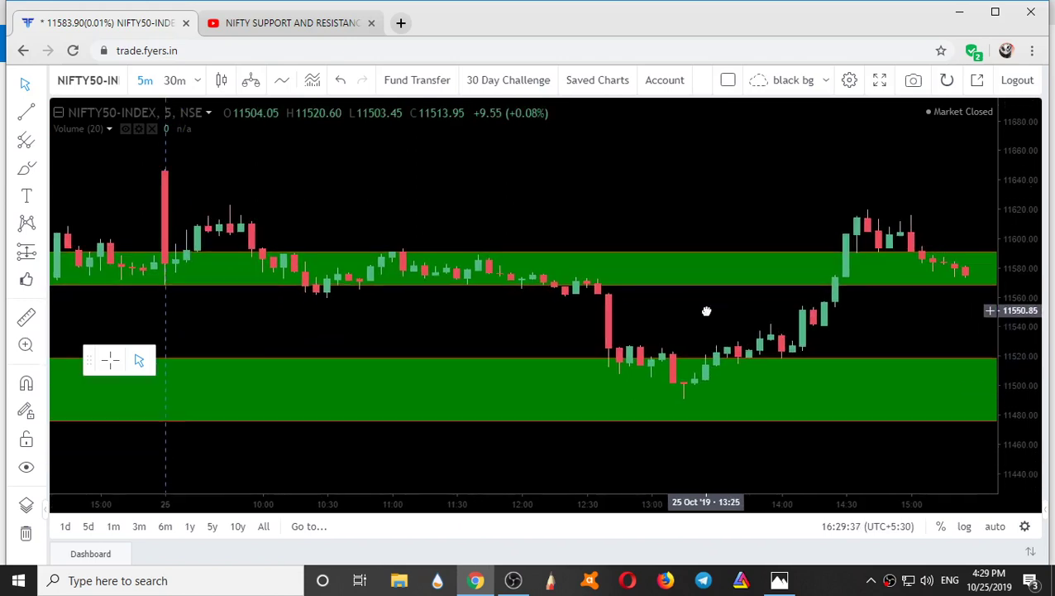
pyautogui.moveTo(683, 403); pyautogui.dragTo(728, 400)
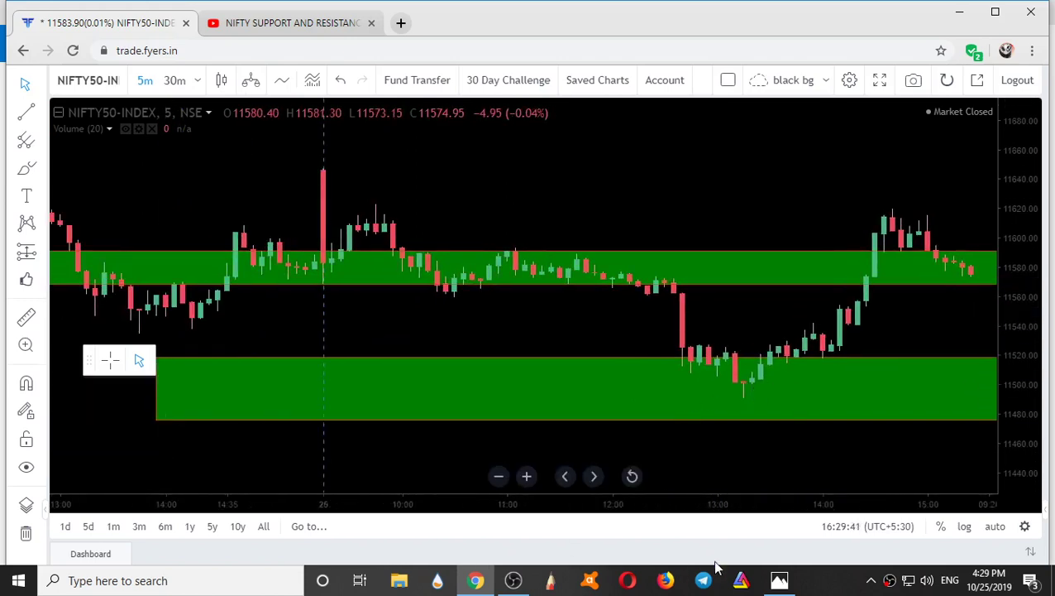
pyautogui.click(779, 580)
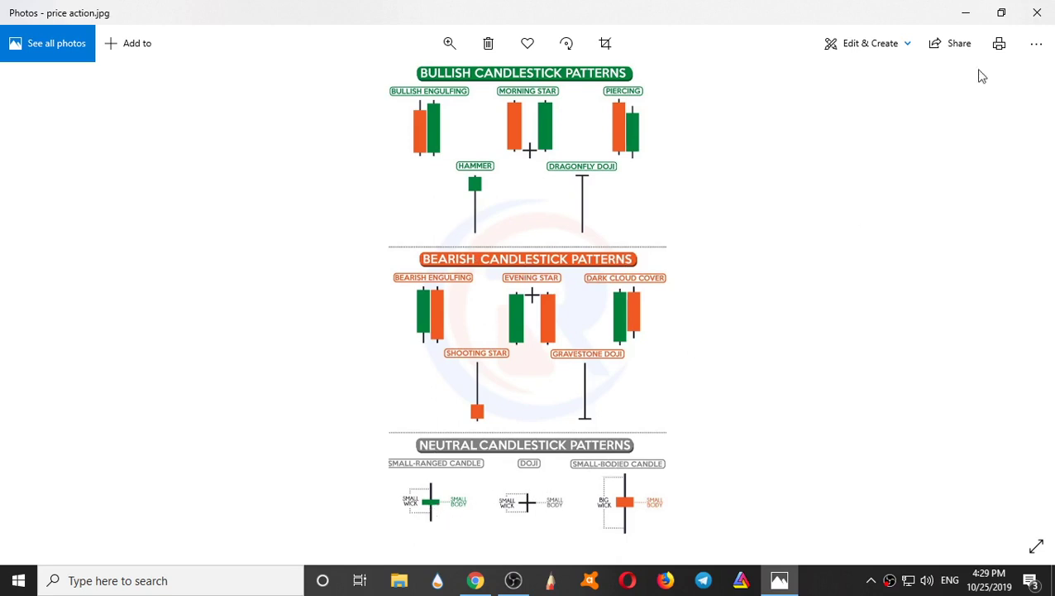
pyautogui.click(967, 13)
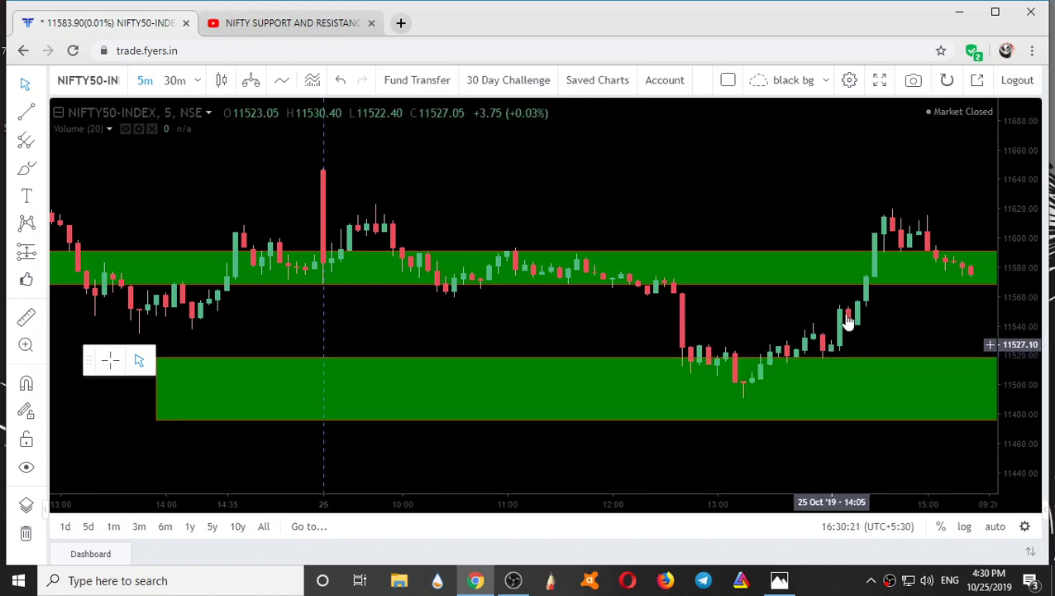
# Step: Measure the rally off the lower zone (about 80.85 points, 0.70%), then clear the measurement
pyautogui.click(26, 316)
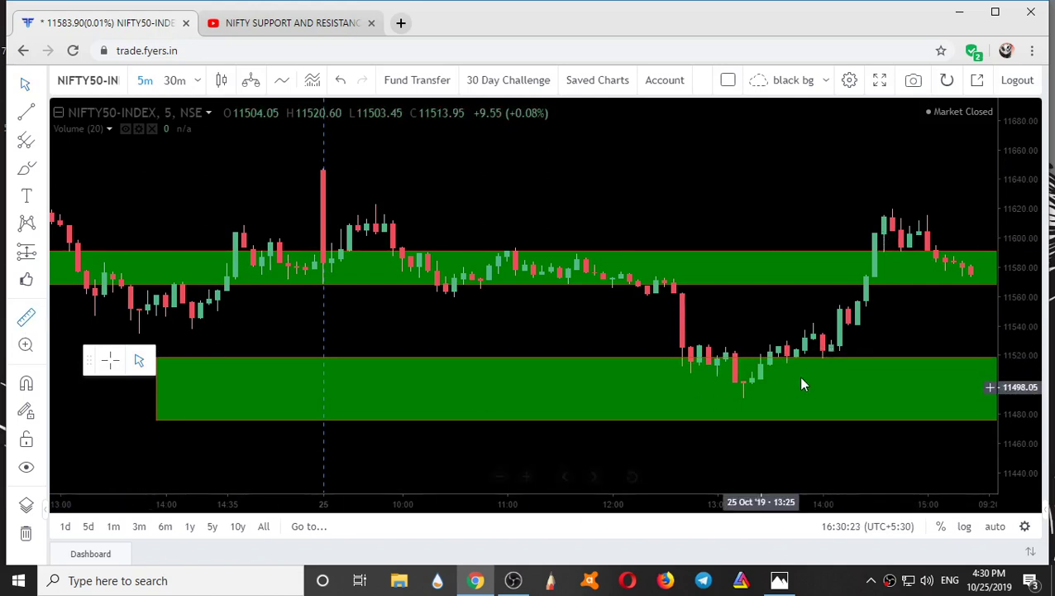
pyautogui.click(823, 354)
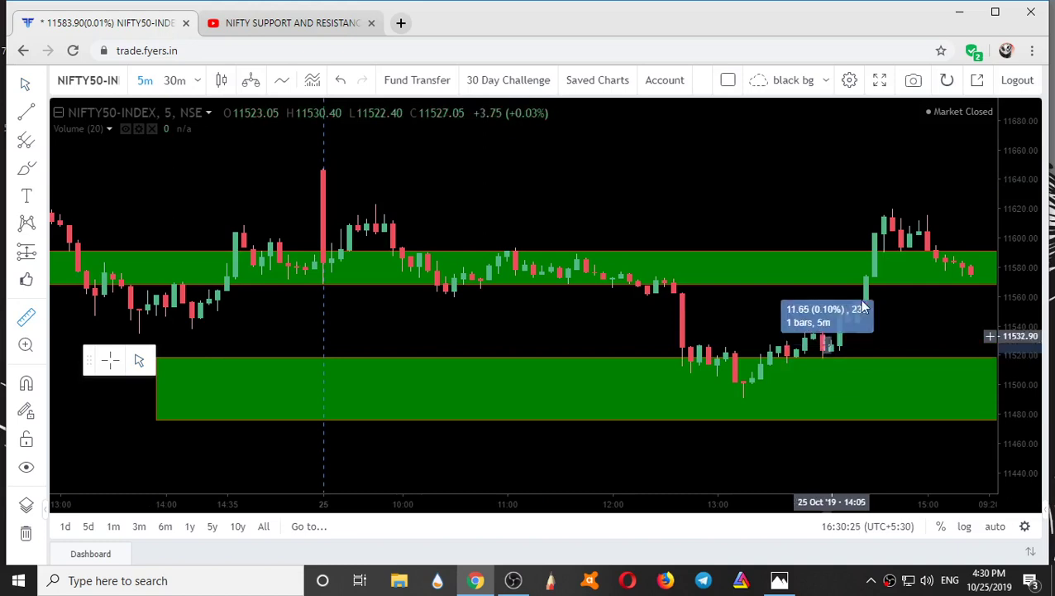
pyautogui.click(917, 240)
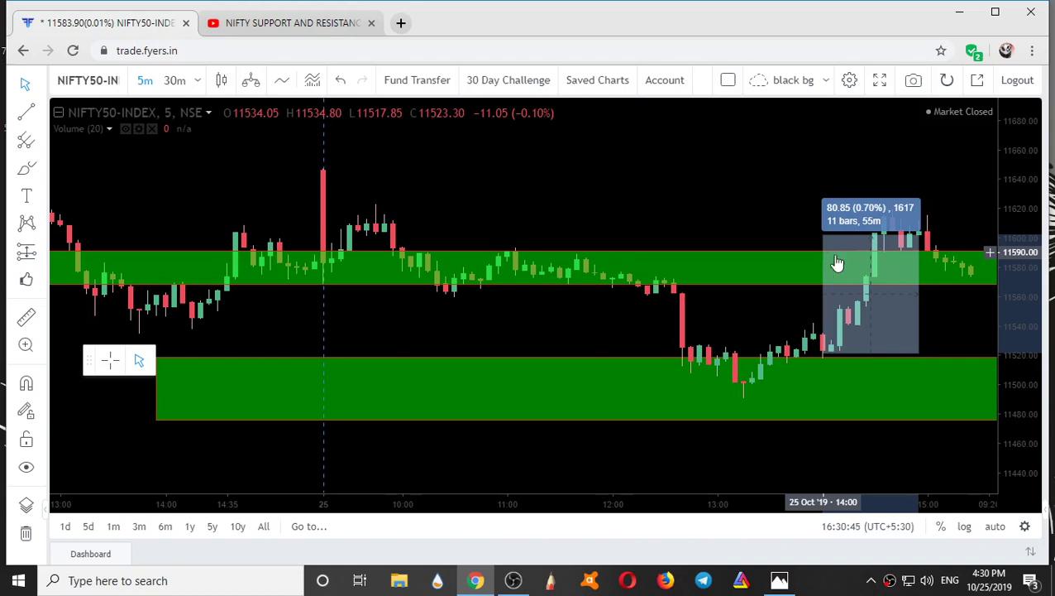
pyautogui.scroll(-4, 835, 263)
pyautogui.click(834, 132)
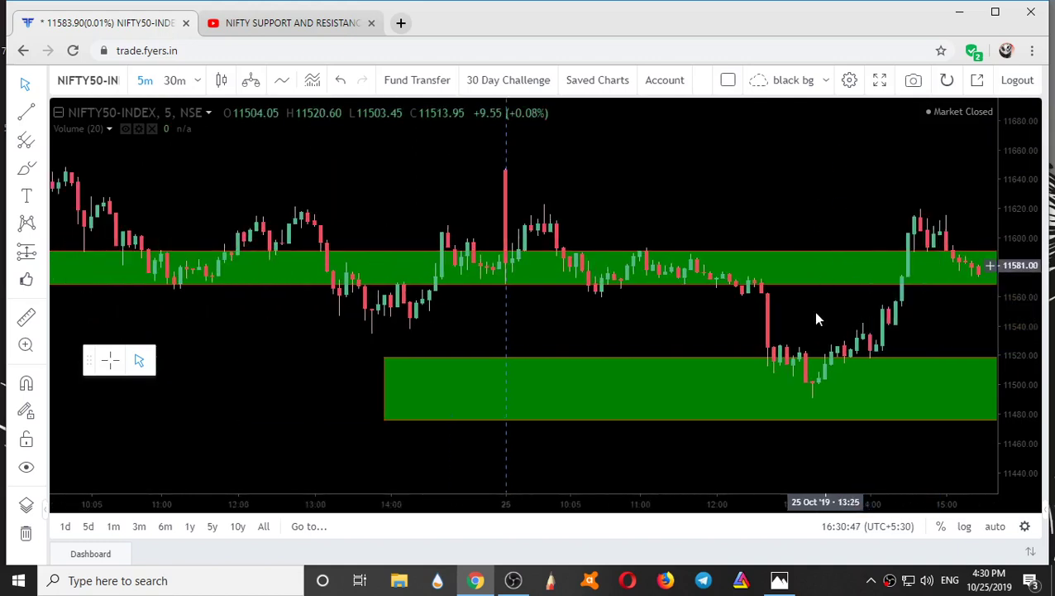
pyautogui.click(26, 469)
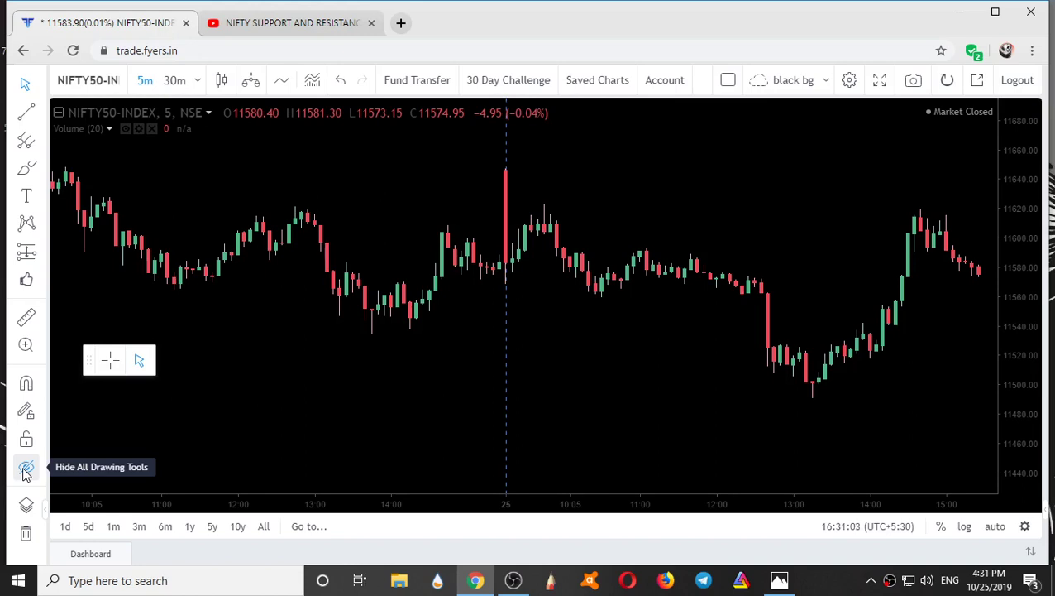
pyautogui.click(26, 469)
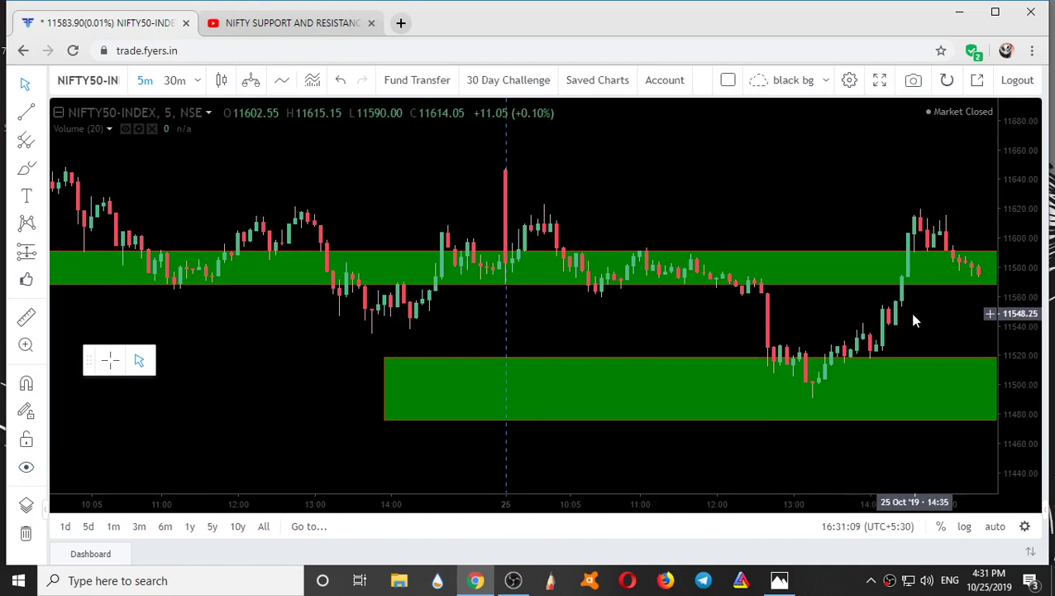
# Step: Pan toward upcoming dates and compress the price scale to frame the next-day zones and label
pyautogui.moveTo(957, 309); pyautogui.dragTo(537, 280)
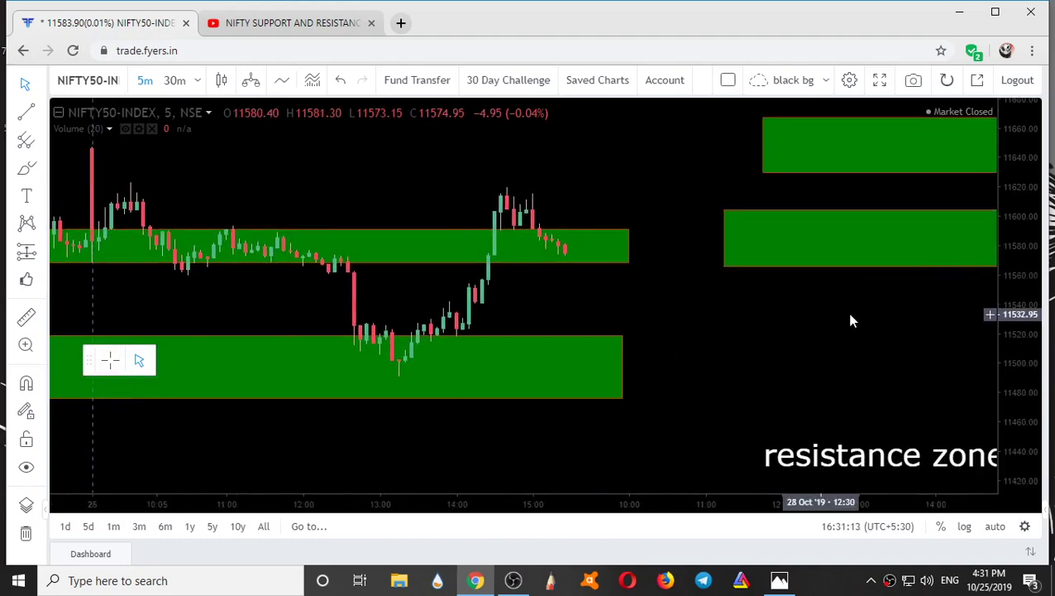
pyautogui.scroll(-3, 913, 285)
pyautogui.moveTo(1016, 165); pyautogui.dragTo(1020, 314)
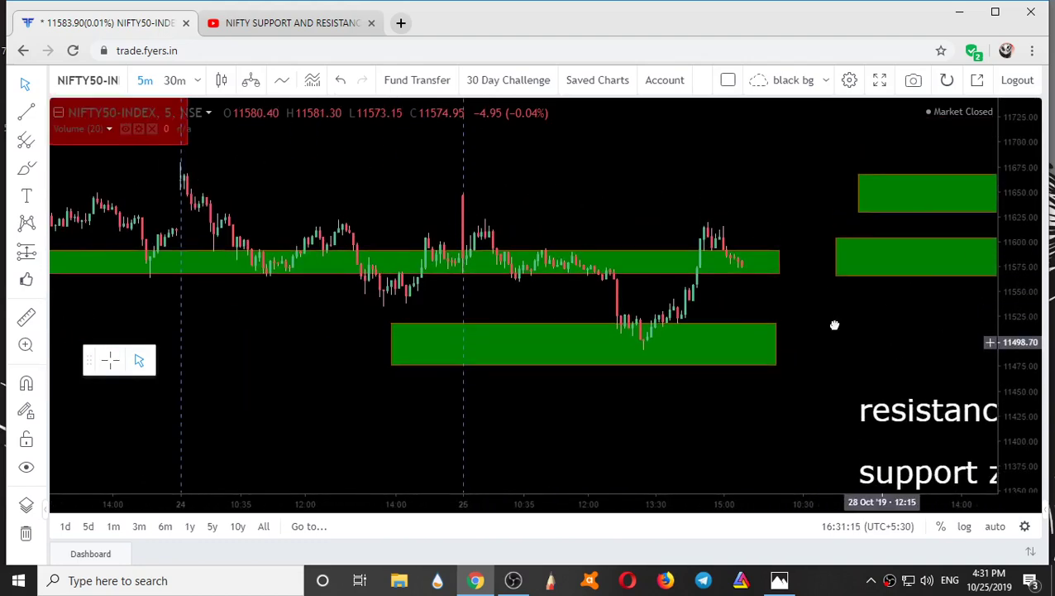
pyautogui.moveTo(834, 325); pyautogui.dragTo(529, 225)
pyautogui.moveTo(895, 240); pyautogui.dragTo(789, 273)
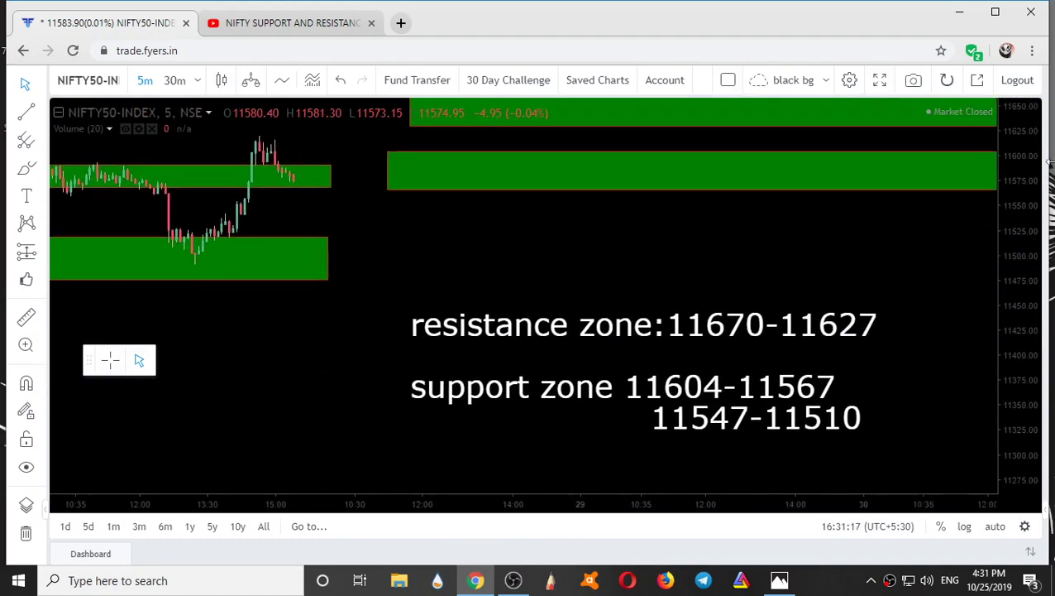
pyautogui.moveTo(1028, 137); pyautogui.dragTo(1016, 243)
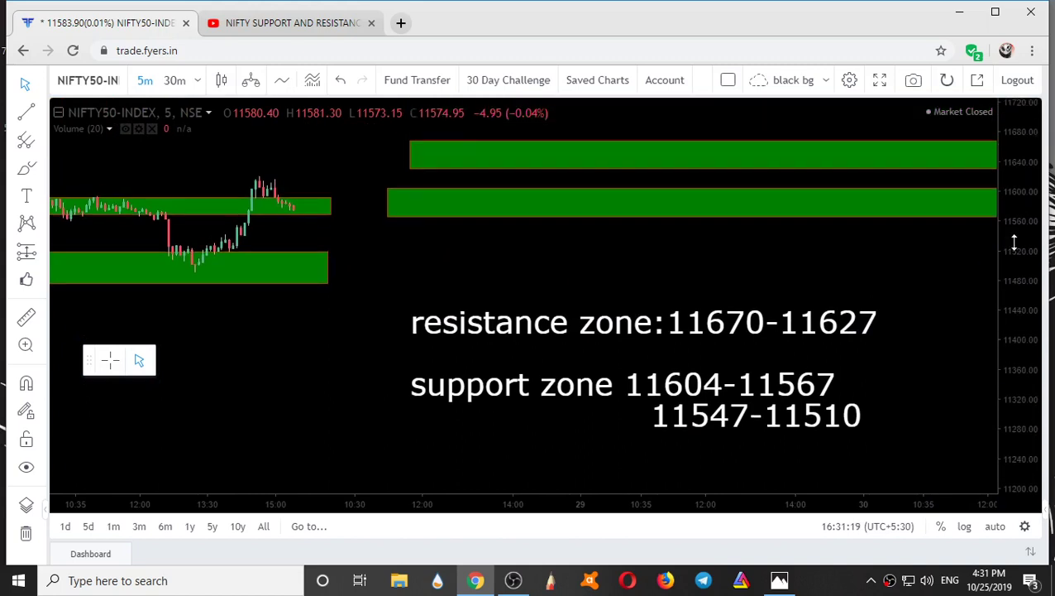
pyautogui.moveTo(911, 256); pyautogui.dragTo(842, 337)
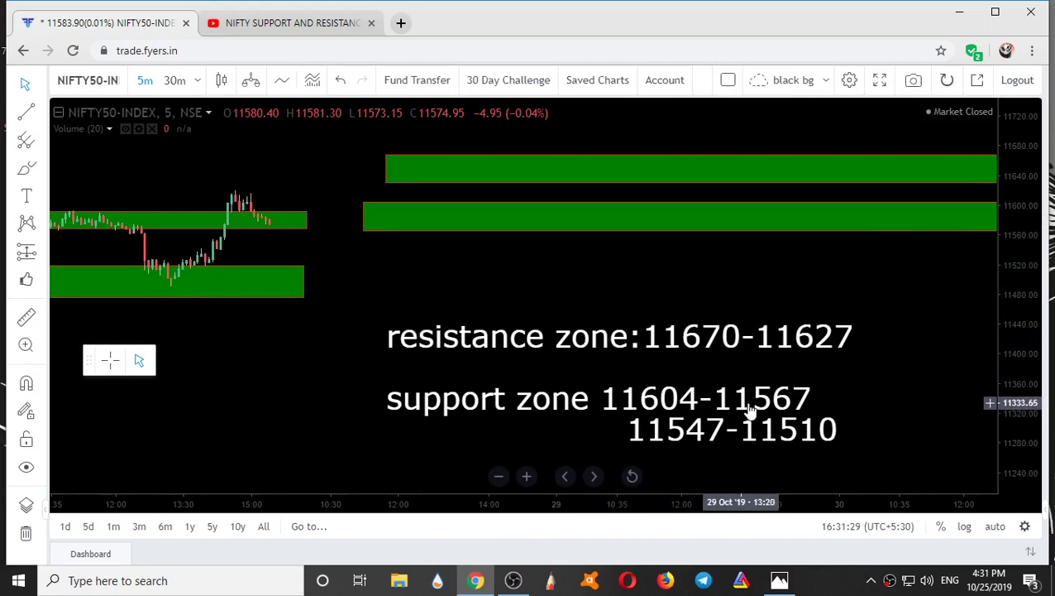
pyautogui.click(843, 431)
pyautogui.doubleClick(819, 436)
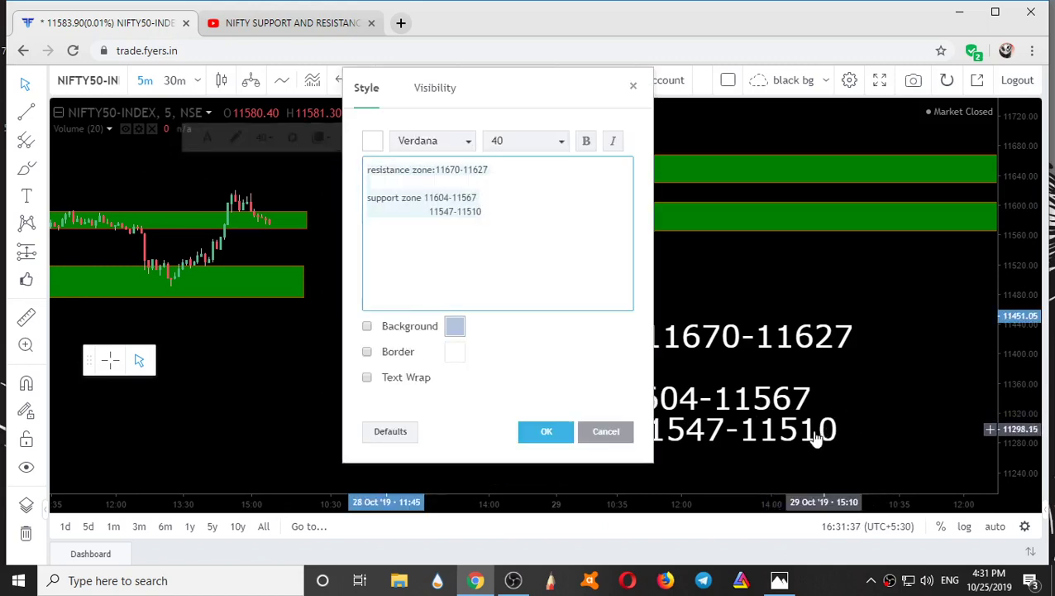
pyautogui.click(492, 209)
pyautogui.press('BackSpace')
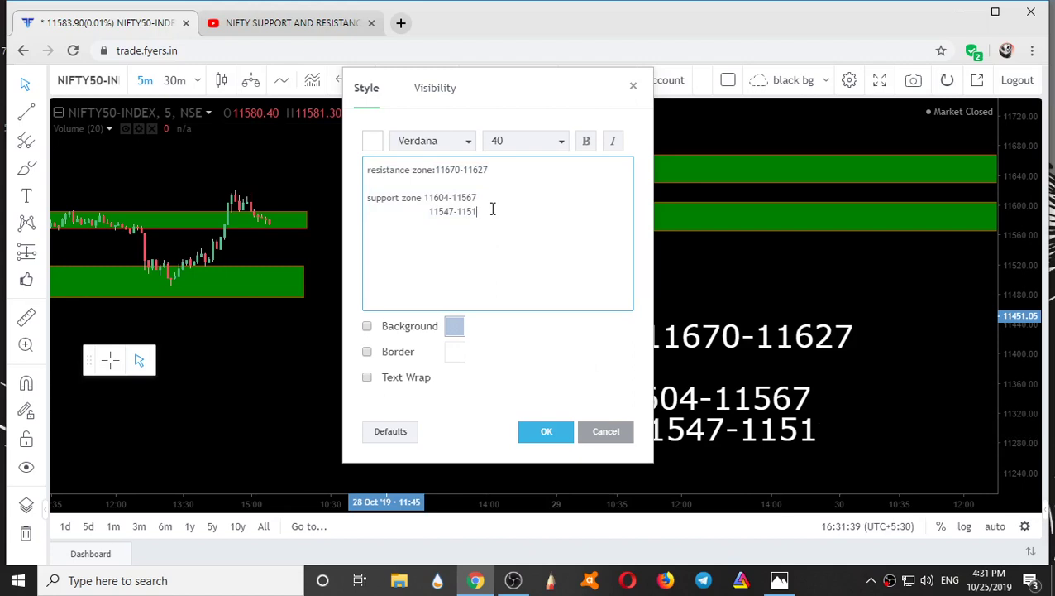
pyautogui.write('4')
pyautogui.click(526, 435)
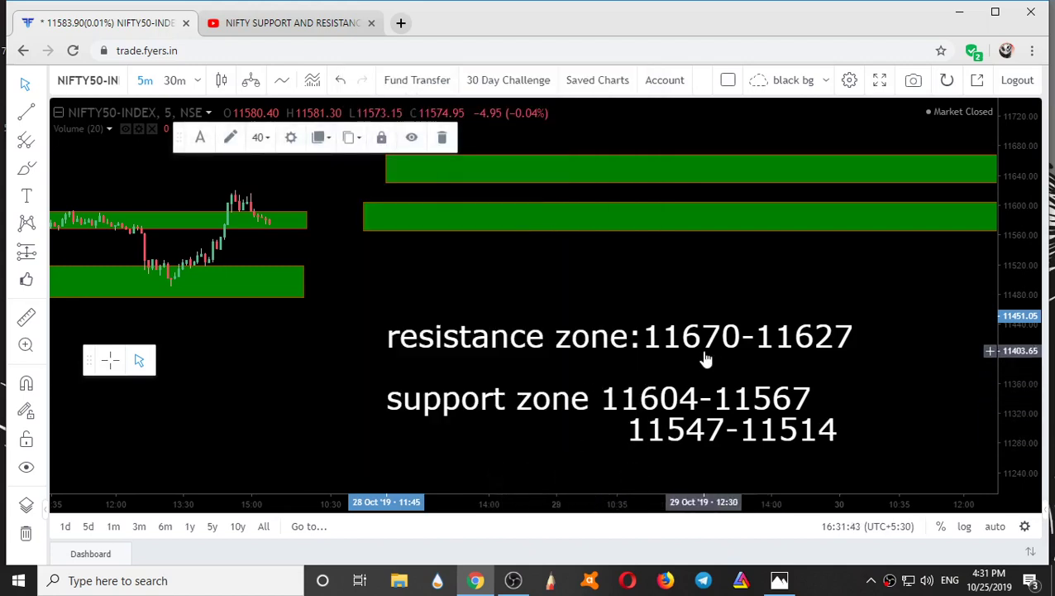